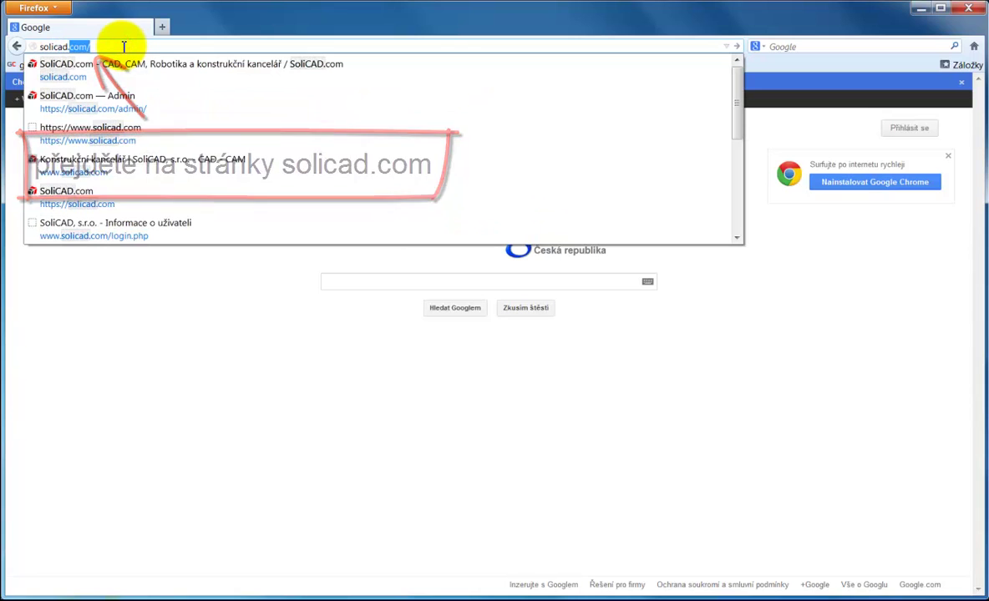
Step: Load solicad.com from the address bar's autocomplete suggestion
{"action": "key", "text": "Delete"}
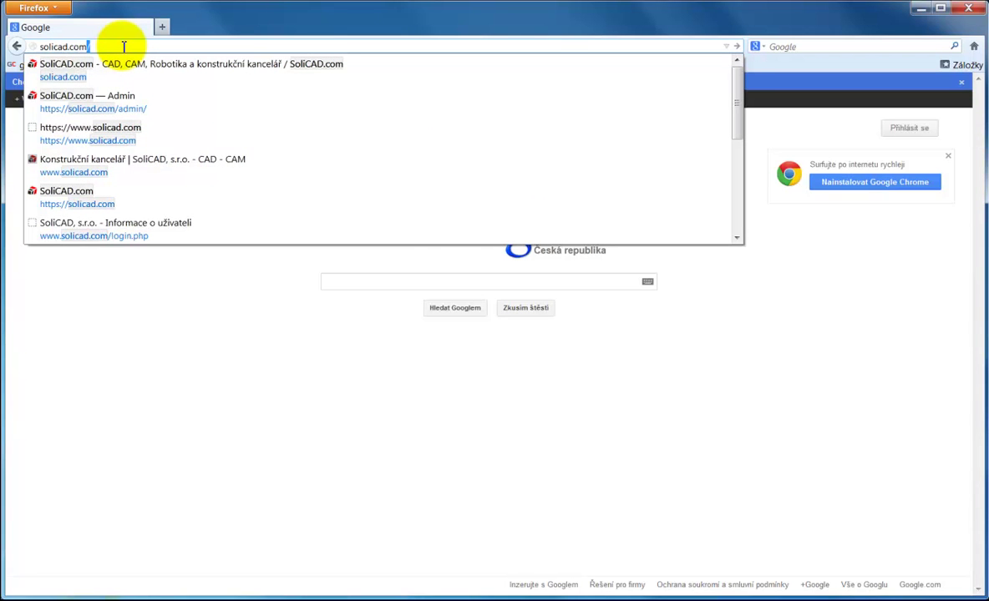
{"action": "key", "text": "Return"}
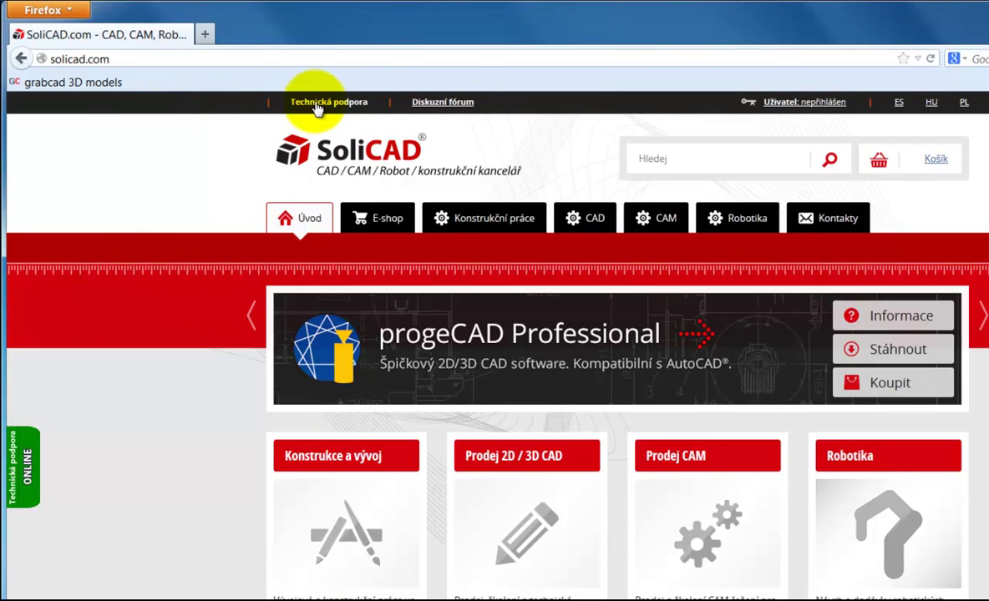
Step: Log in through Technická podpora with the account e-mail and password, choosing never to save passwords
{"action": "left_click", "coordinate": [318, 104]}
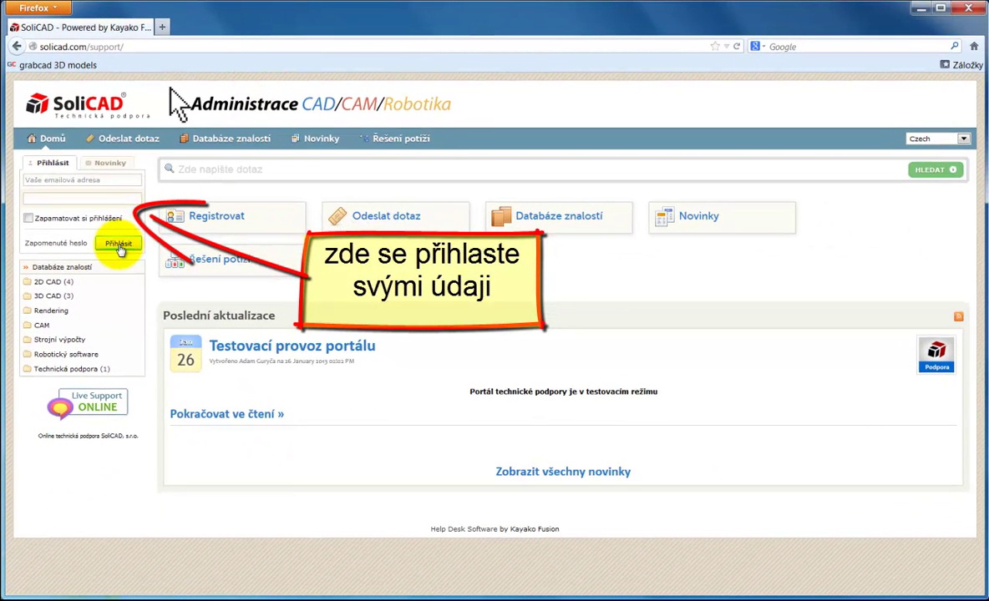
{"action": "left_click", "coordinate": [71, 180]}
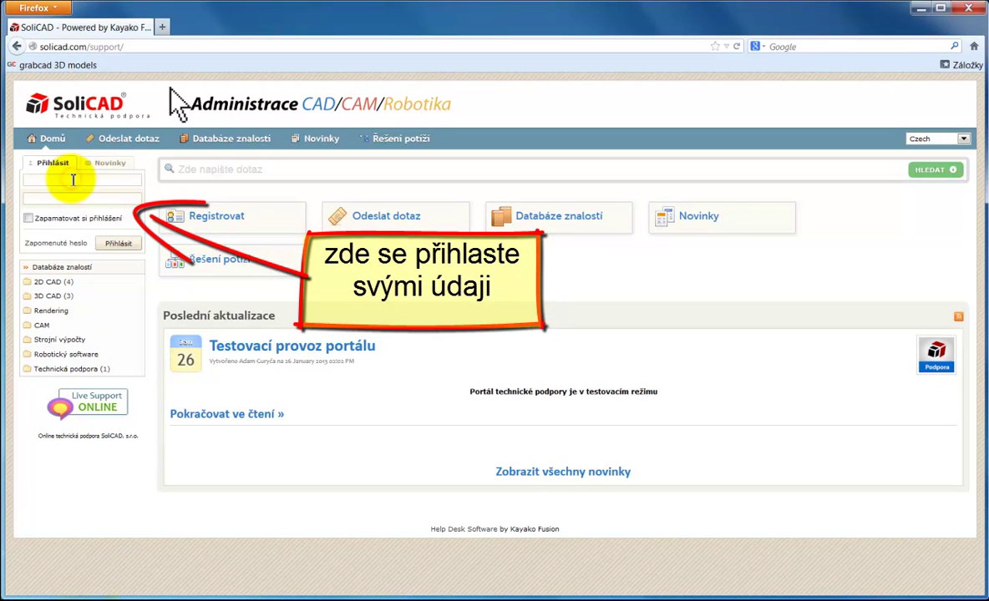
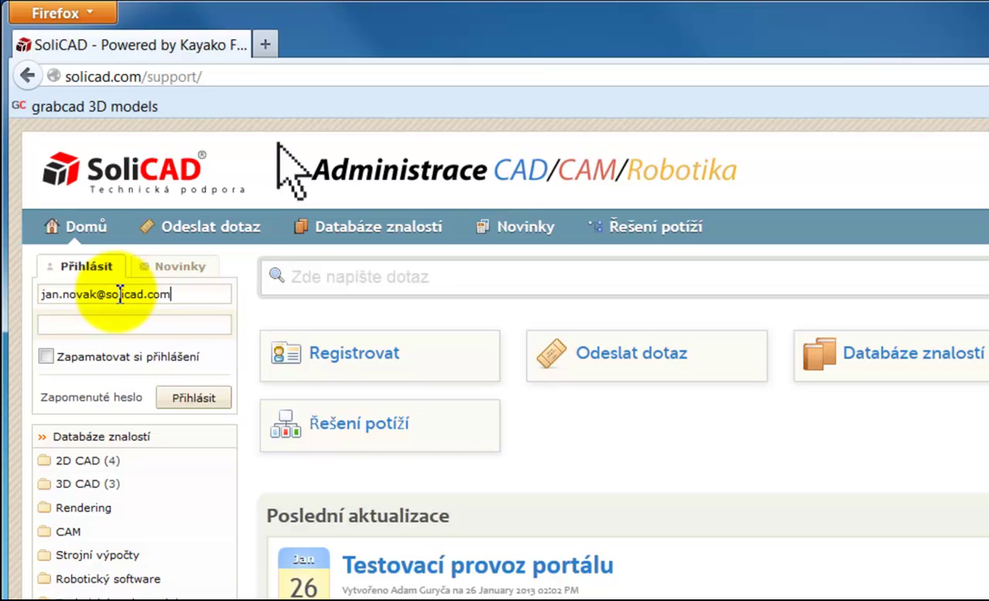
{"action": "left_click", "coordinate": [114, 325]}
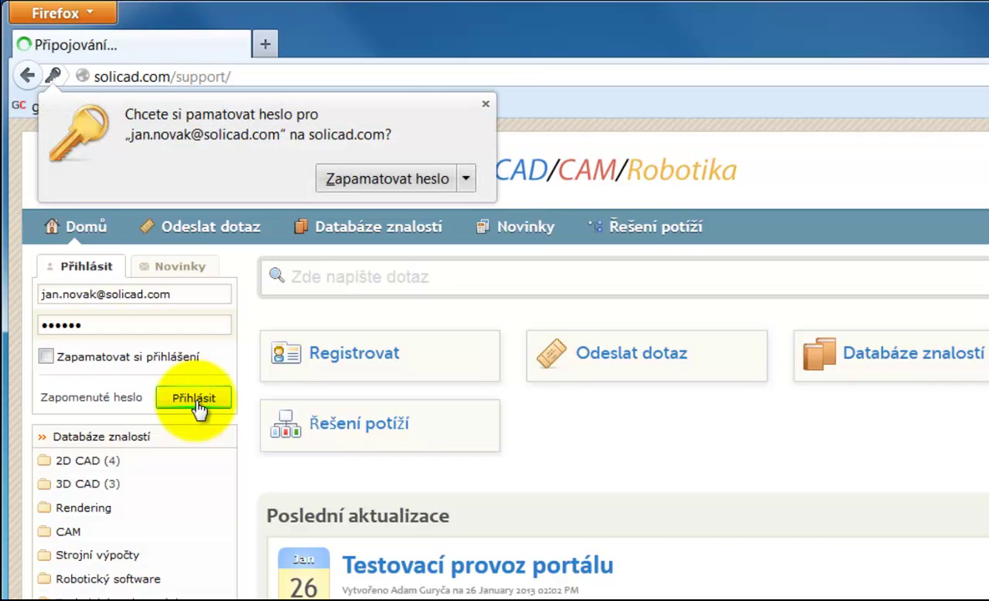
{"action": "left_click", "coordinate": [468, 187]}
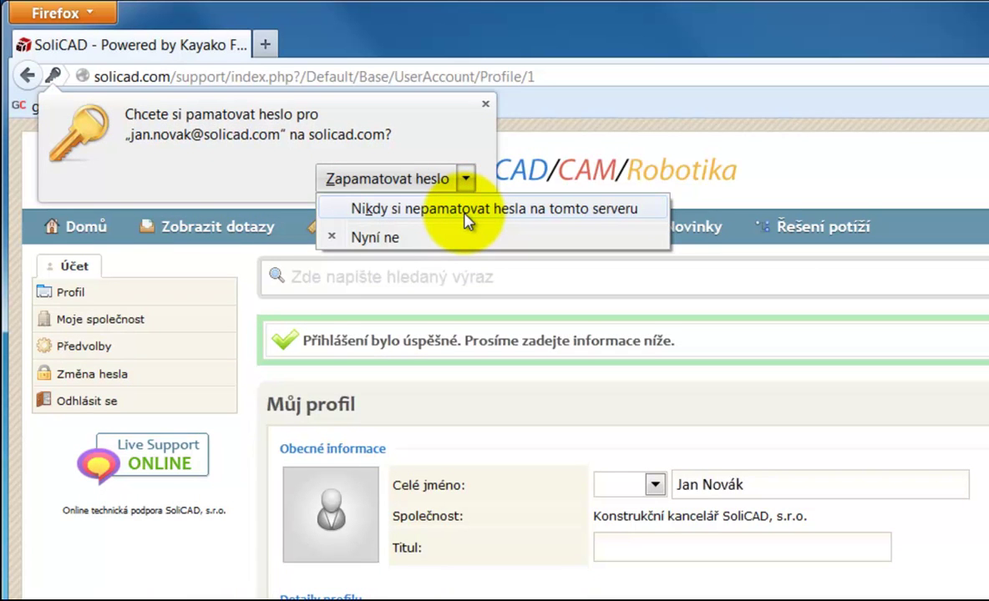
{"action": "left_click", "coordinate": [466, 219]}
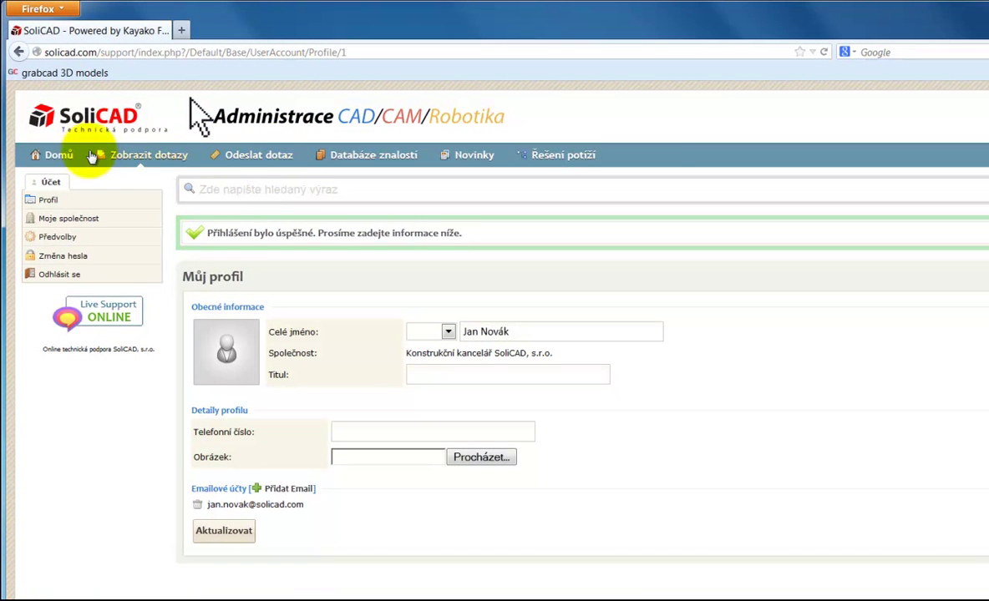
Step: Copy the Testovací dotaz ticket number from Zobrazit dotazy, then go to Databáze znalostí
{"action": "left_click", "coordinate": [127, 158]}
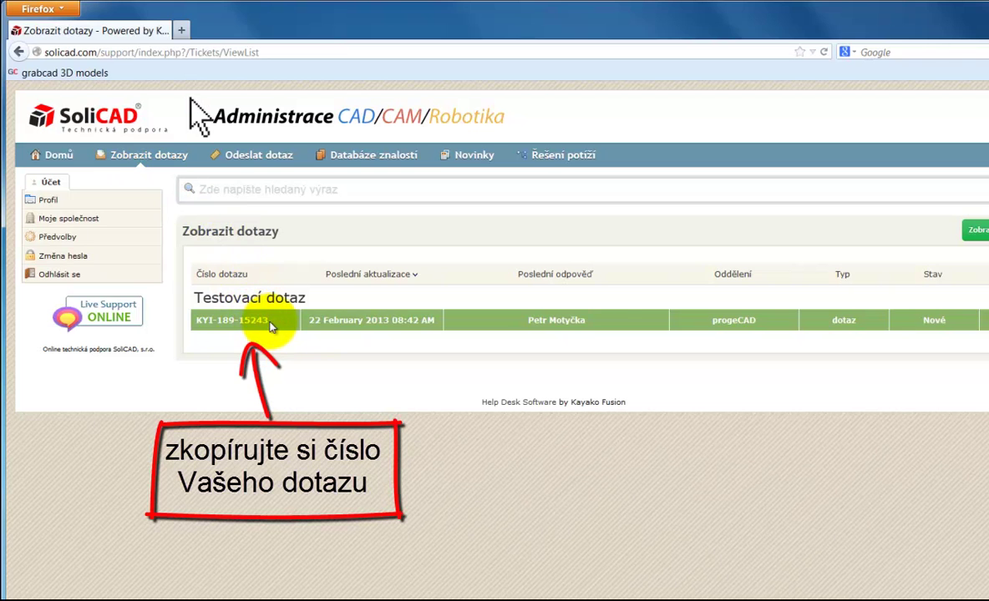
{"action": "left_click_drag", "start_coordinate": [269, 321], "coordinate": [194, 320]}
{"action": "right_click", "coordinate": [219, 322]}
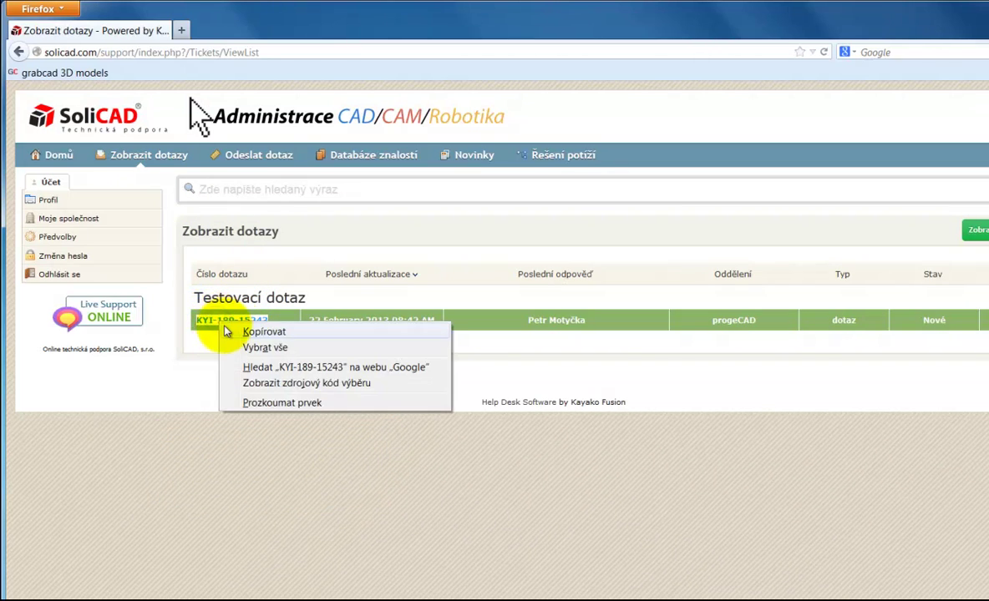
{"action": "left_click", "coordinate": [269, 334]}
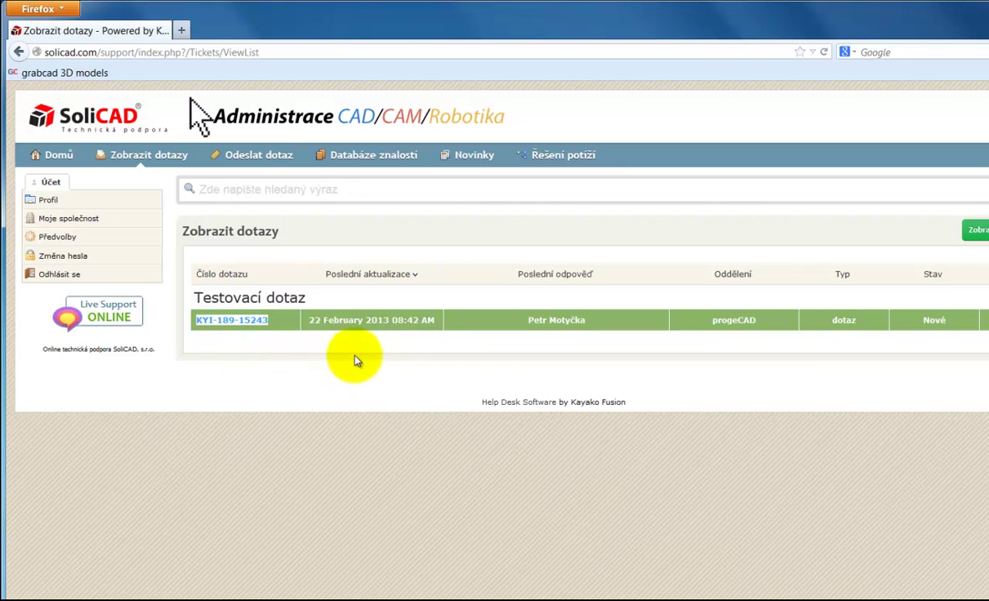
{"action": "left_click", "coordinate": [376, 157]}
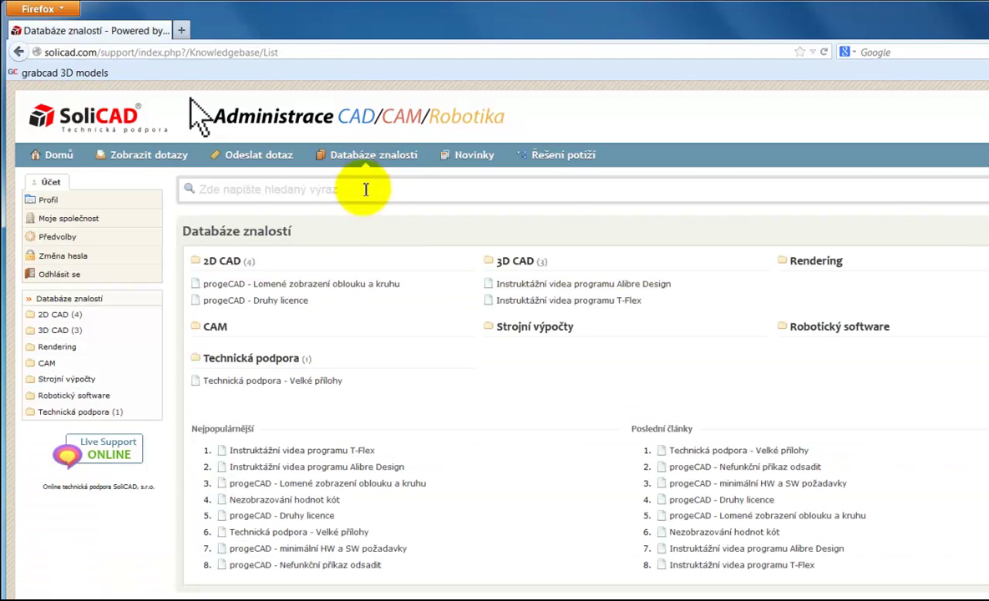
Step: Save FTP-solicad-projekty.exe from the Technická podpora - Velké přílohy article
{"action": "left_click", "coordinate": [251, 358]}
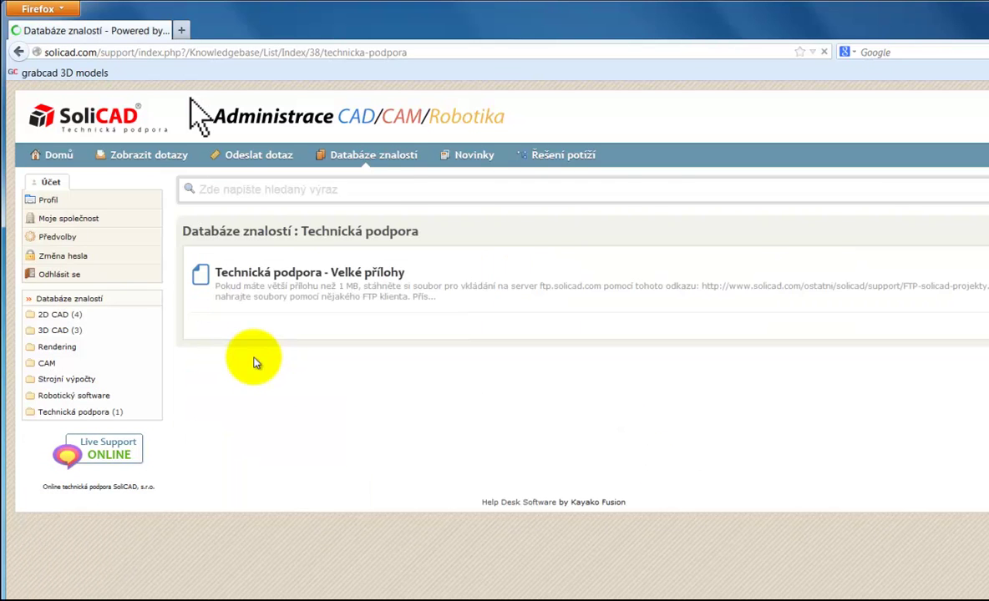
{"action": "left_click", "coordinate": [311, 275]}
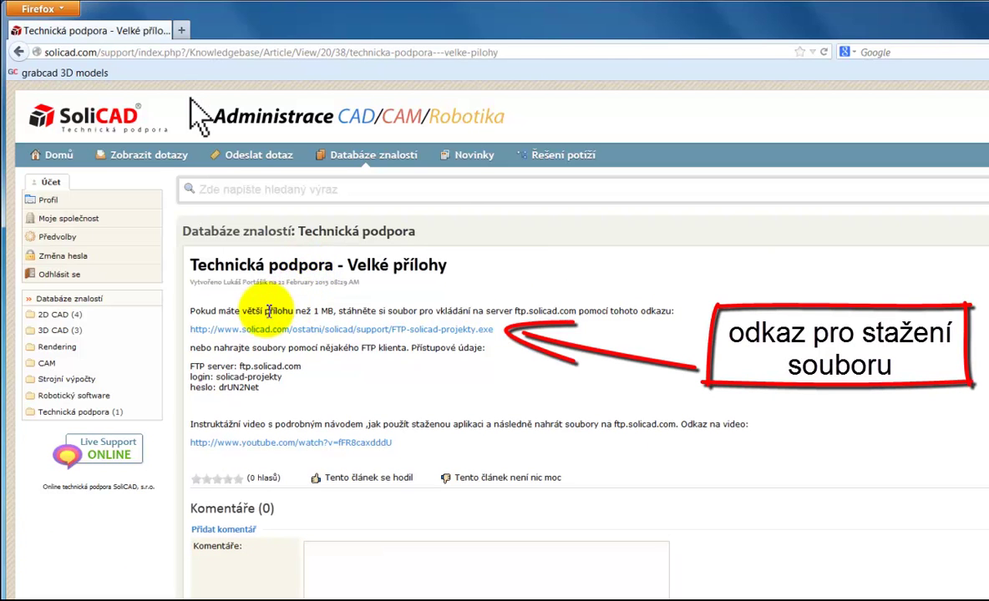
{"action": "left_click", "coordinate": [342, 331]}
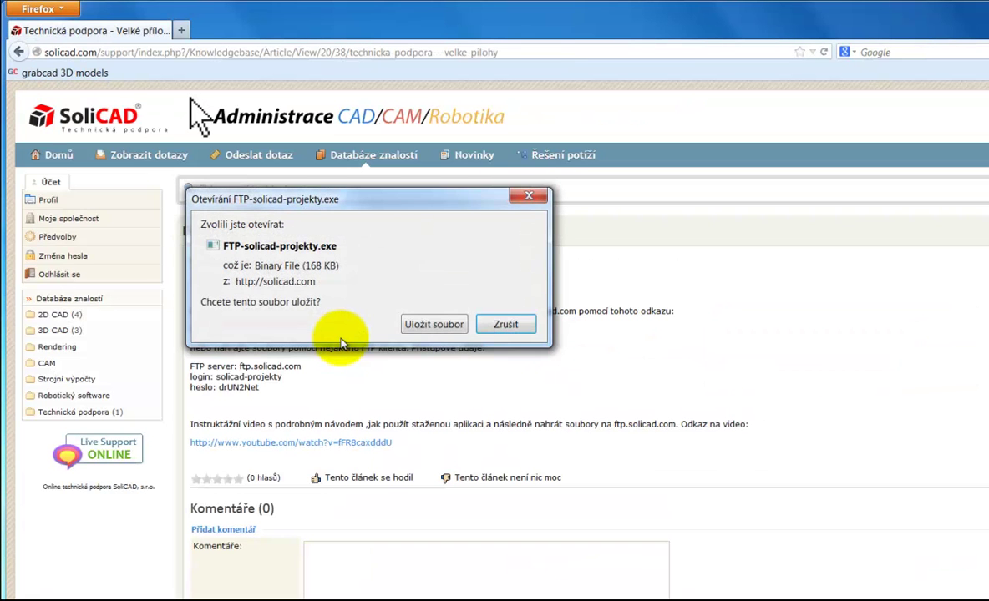
{"action": "left_click", "coordinate": [434, 326]}
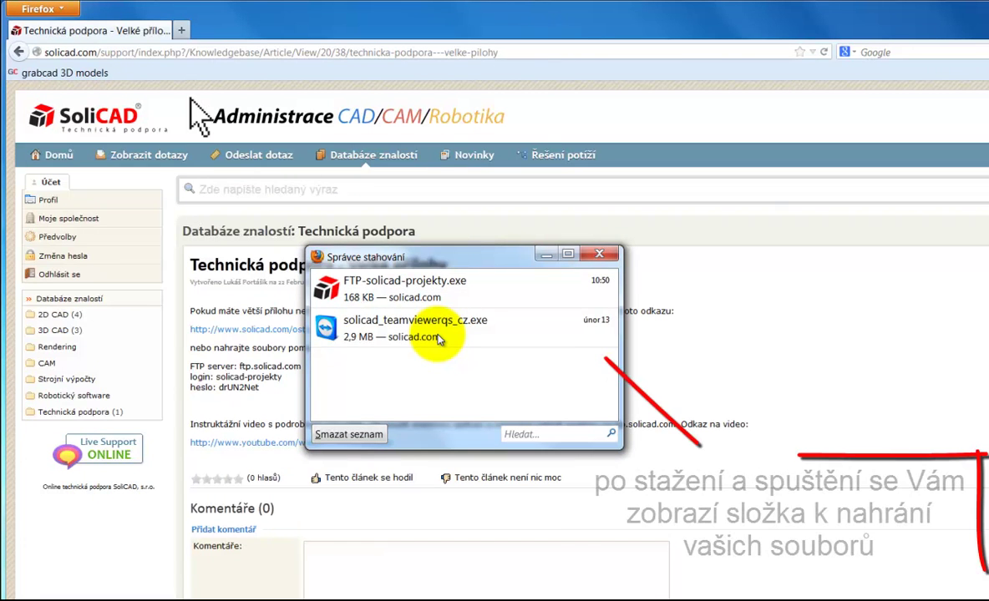
Step: Run the downloaded FTP-solicad-projekty.exe, confirming the security warning with Spustit
{"action": "left_click", "coordinate": [405, 296]}
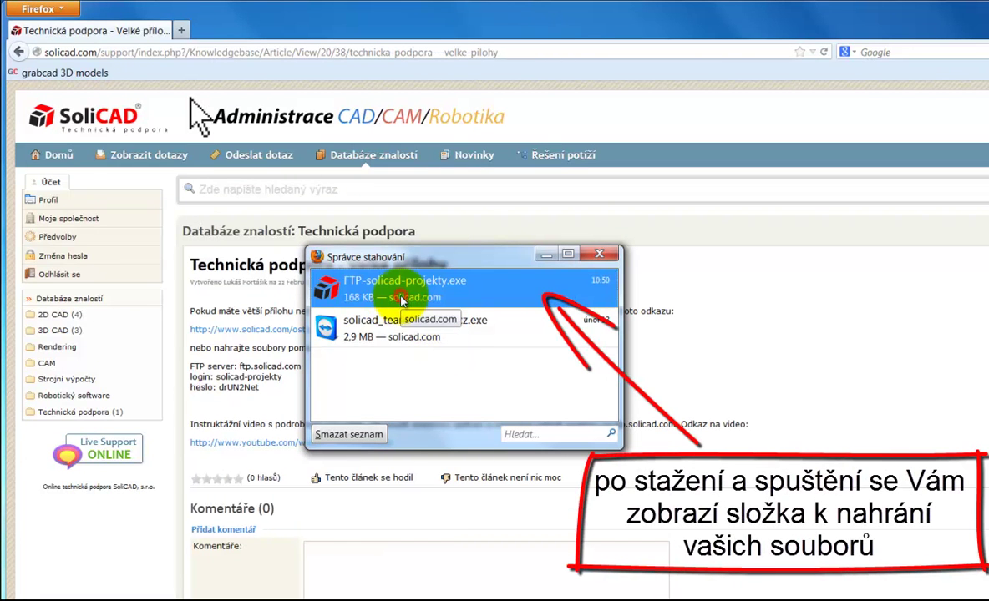
{"action": "double_click", "coordinate": [402, 297]}
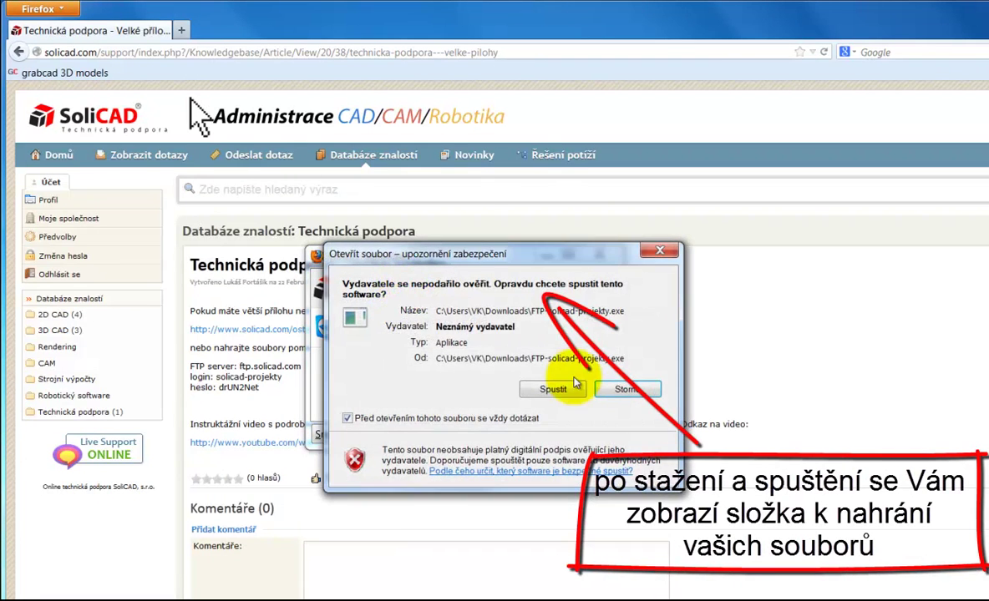
{"action": "left_click", "coordinate": [552, 390]}
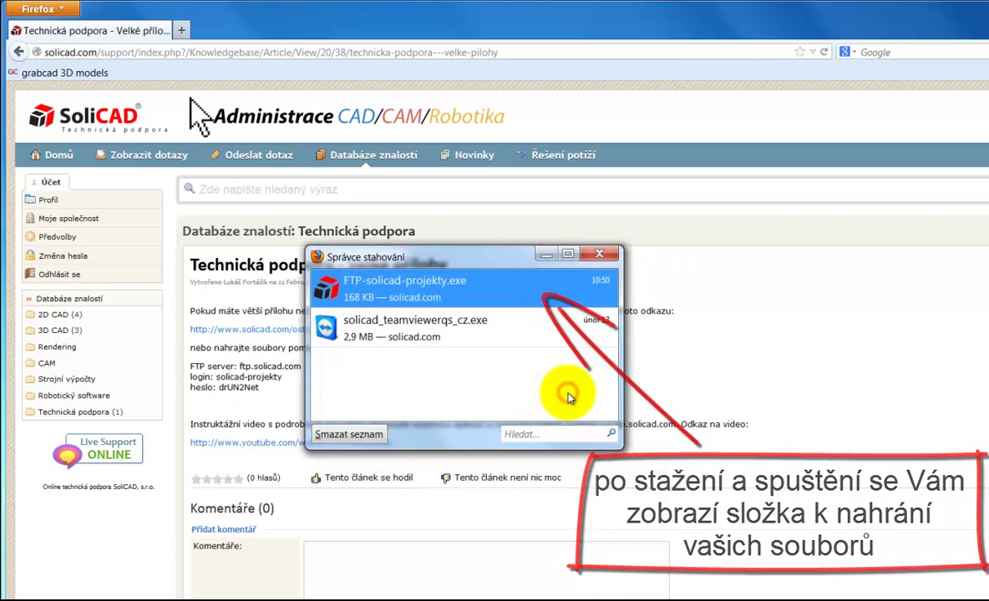
Step: Create a new folder on the ftp.solicad.com server
{"action": "right_click", "coordinate": [633, 308]}
{"action": "mouse_move", "coordinate": [737, 440]}
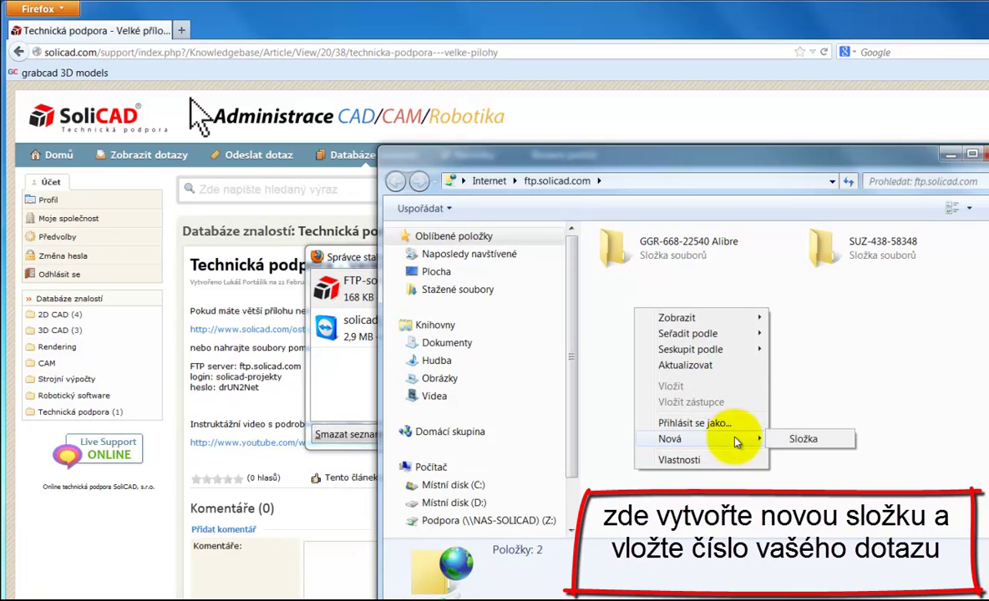
{"action": "left_click", "coordinate": [804, 440]}
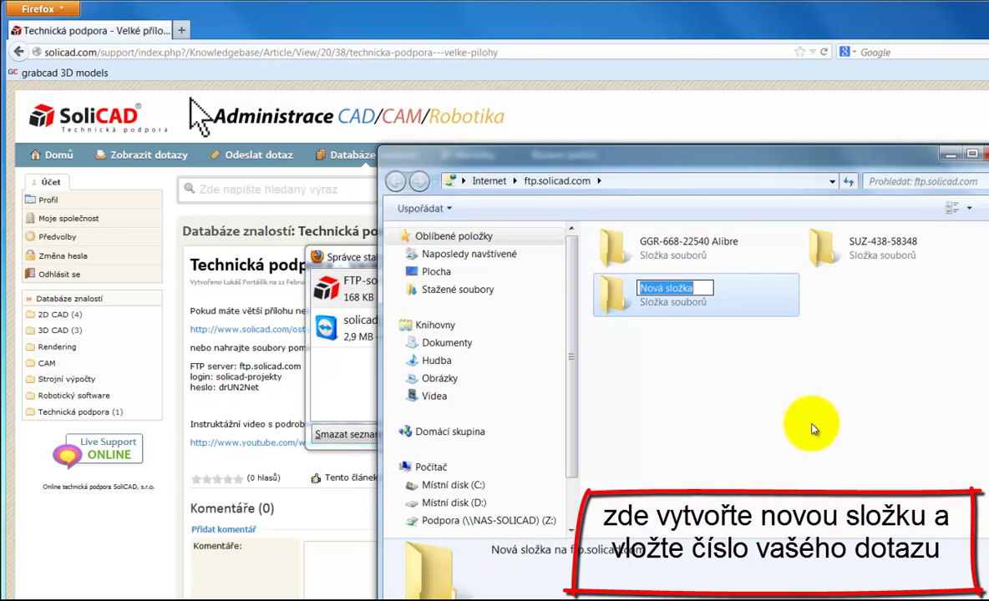
{"action": "right_click", "coordinate": [695, 286]}
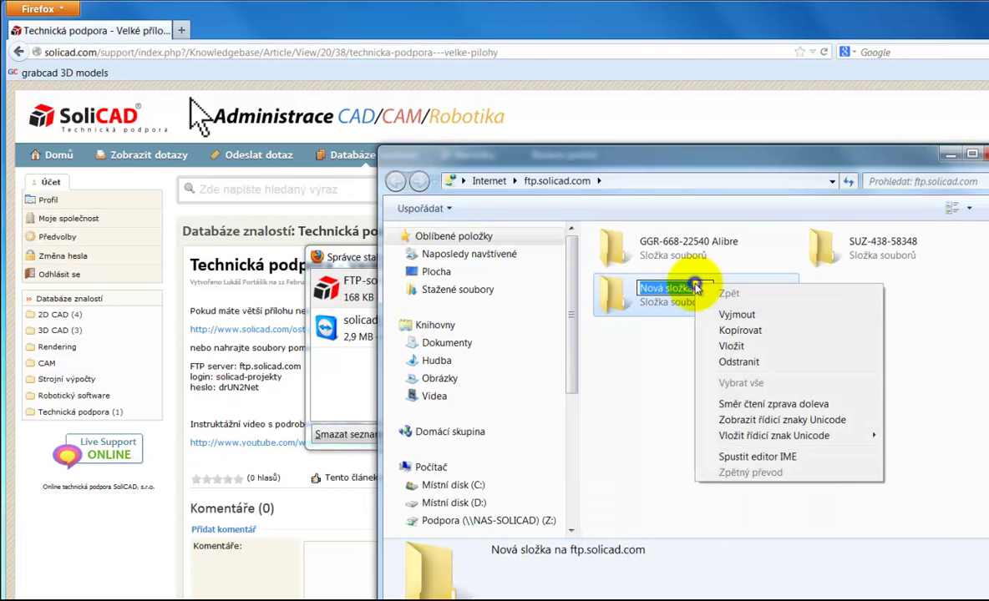
{"action": "left_click", "coordinate": [757, 348]}
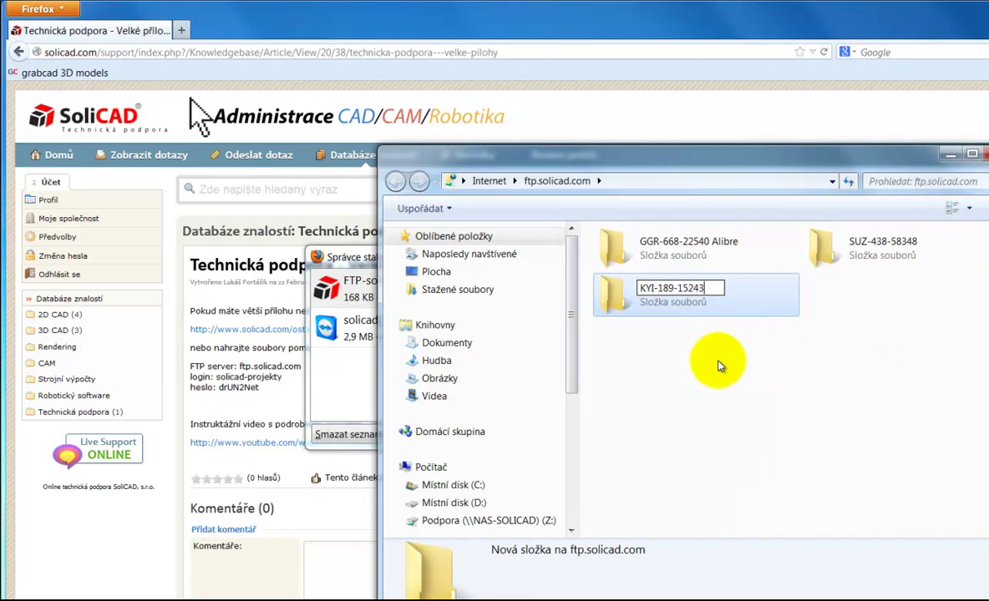
{"action": "left_click", "coordinate": [715, 359]}
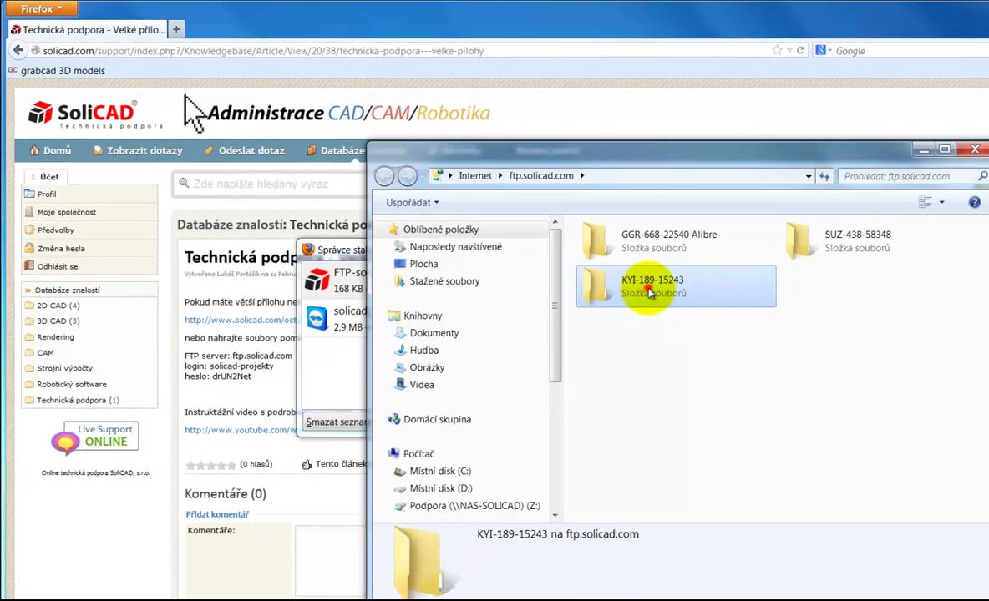
{"action": "double_click", "coordinate": [668, 296]}
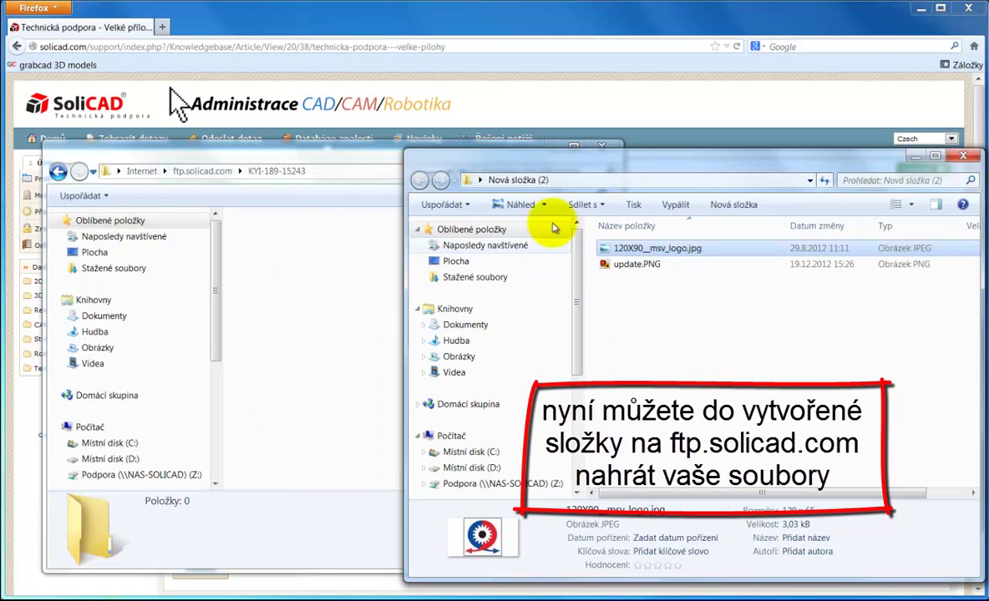
{"action": "mouse_move", "coordinate": [637, 313]}
{"action": "left_mouse_down"}
{"action": "mouse_move", "coordinate": [622, 247]}
{"action": "mouse_move", "coordinate": [326, 294]}
{"action": "left_mouse_up"}
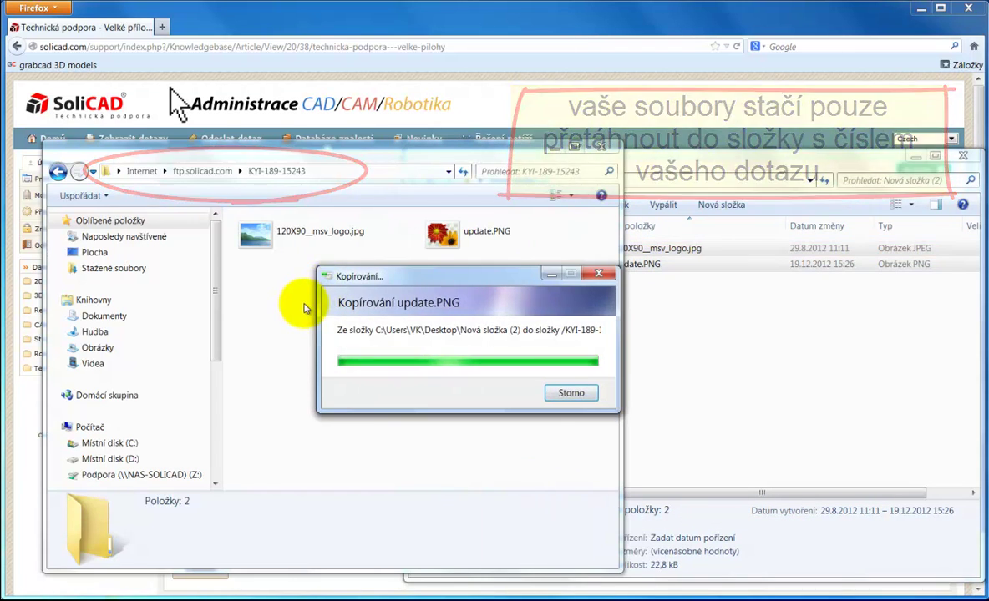
{"action": "left_click", "coordinate": [294, 316]}
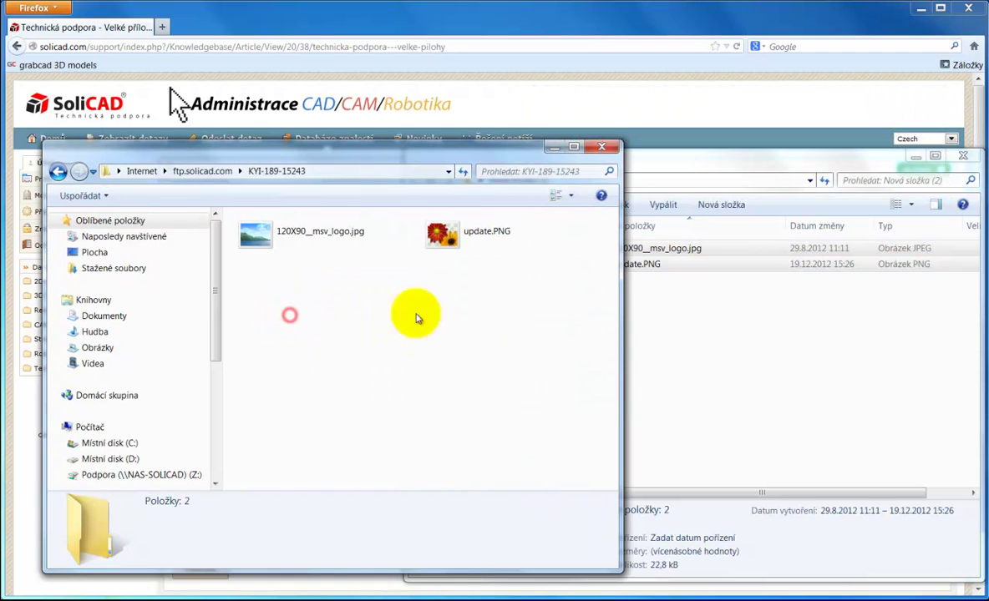
{"action": "left_click", "coordinate": [718, 329]}
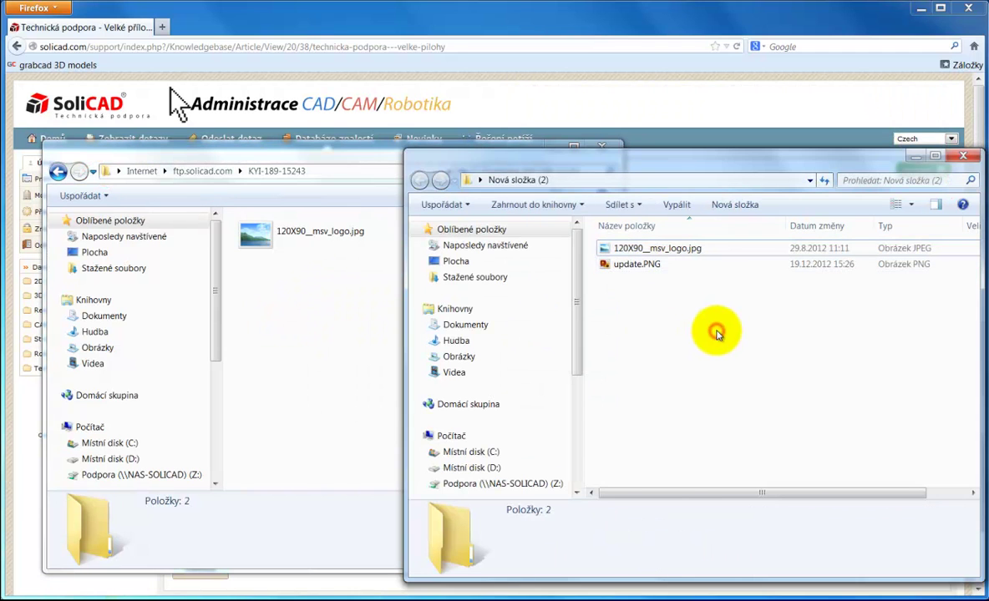
{"action": "left_click", "coordinate": [964, 160]}
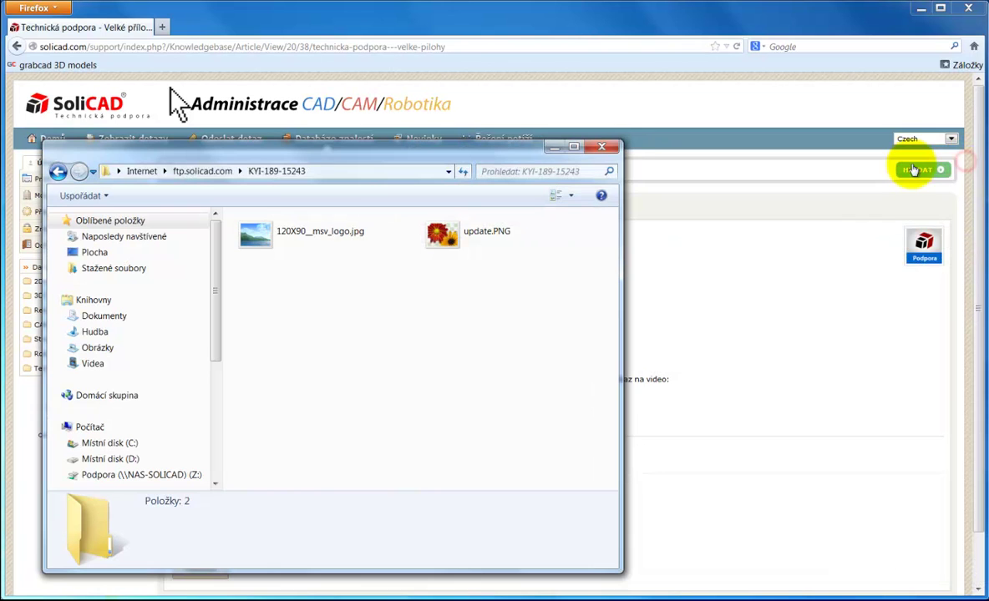
{"action": "left_click", "coordinate": [608, 151]}
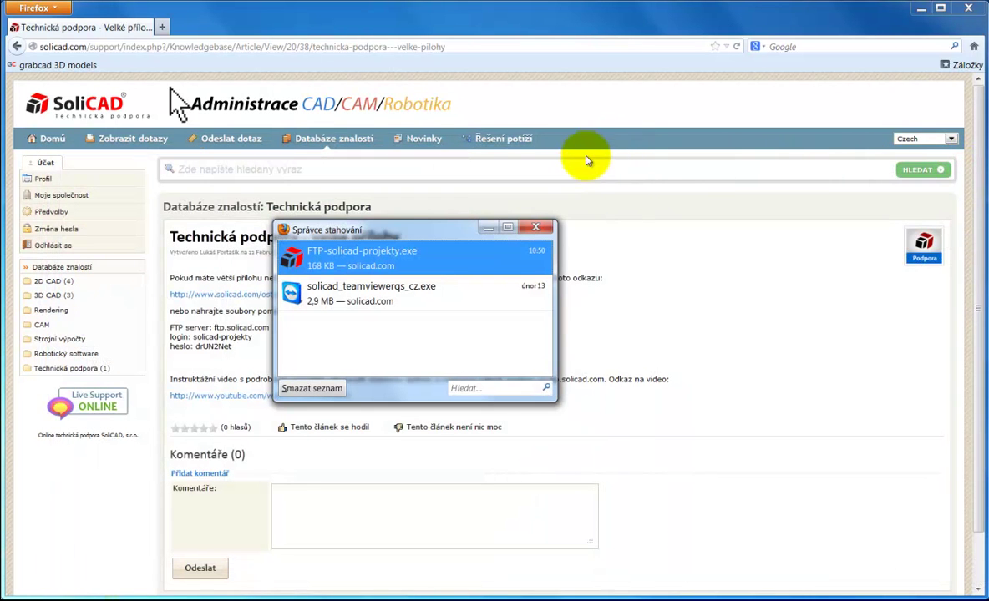
Step: Close the download list and open the Testovací dotaz ticket from Zobrazit dotazy
{"action": "left_click", "coordinate": [536, 228]}
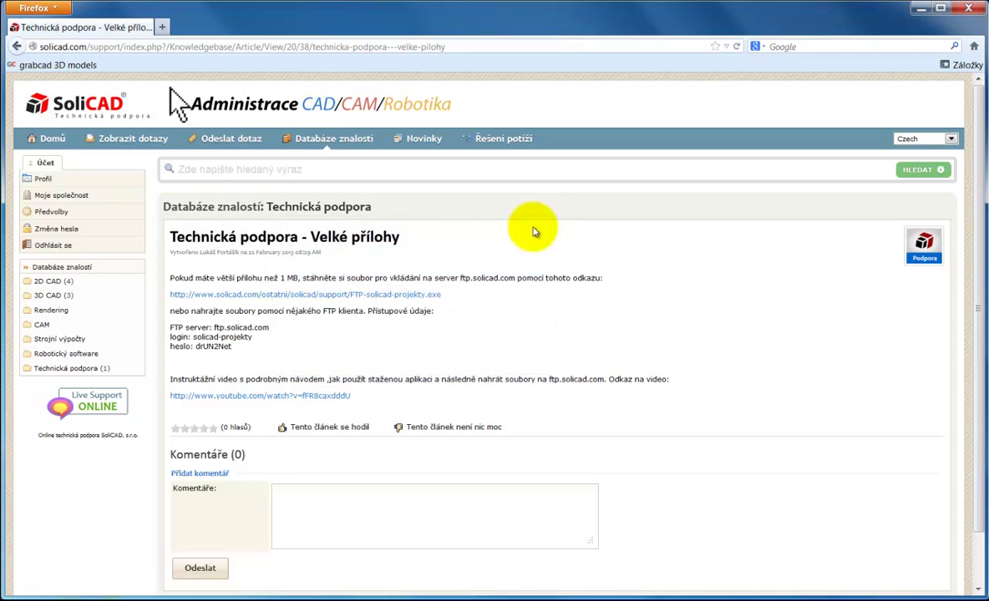
{"action": "left_click", "coordinate": [151, 143]}
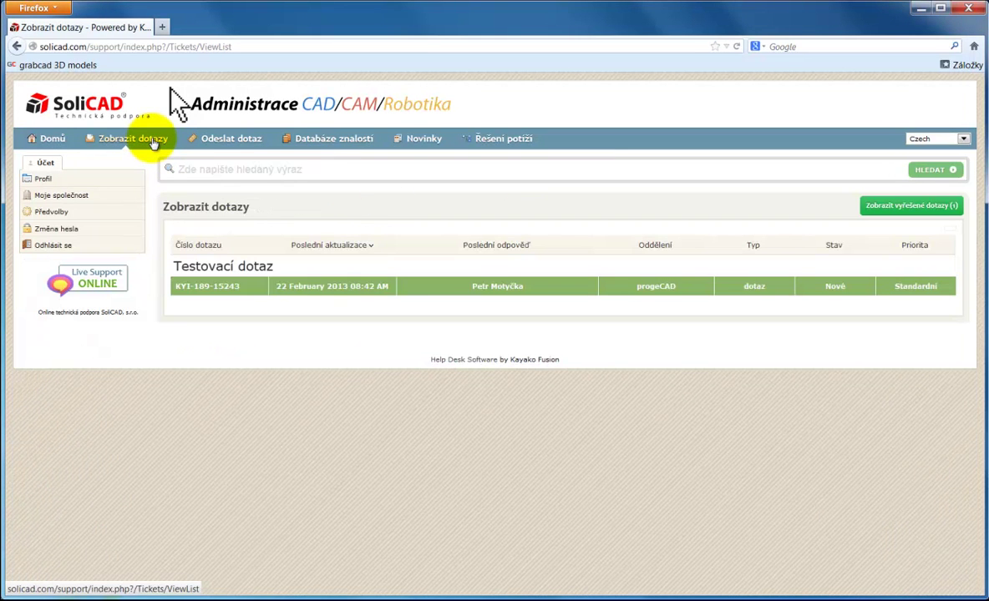
{"action": "left_click", "coordinate": [223, 271]}
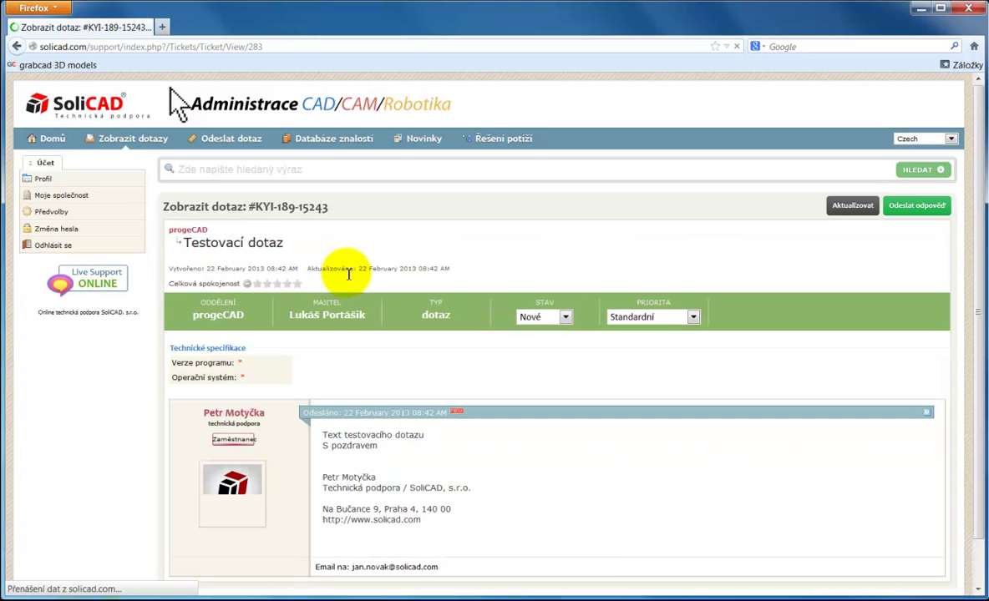
{"action": "scroll", "coordinate": [916, 164], "scroll_direction": "down", "scroll_amount": 1}
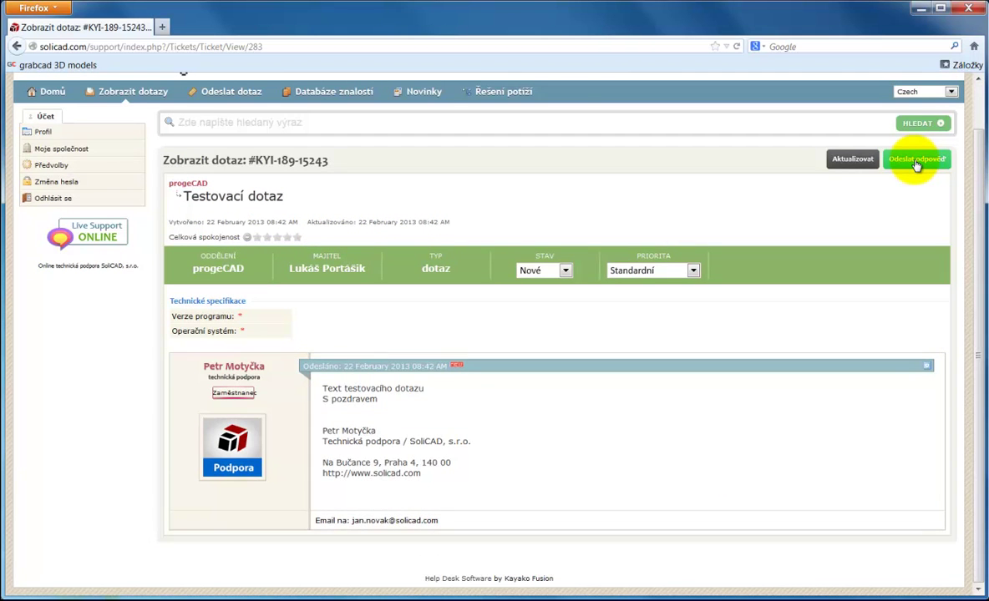
{"action": "left_click", "coordinate": [917, 163]}
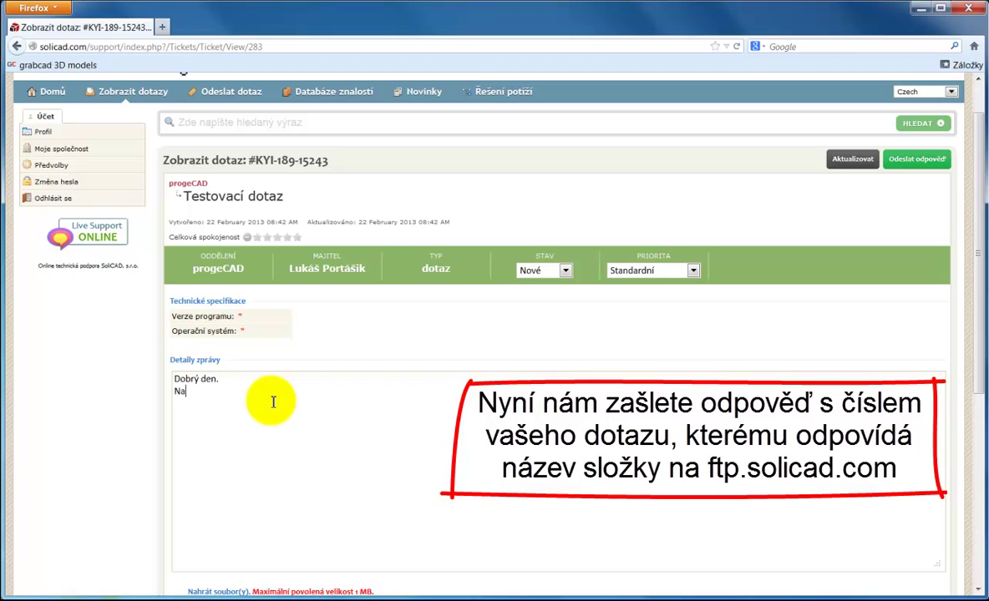
{"action": "type", "text": "rver jsem nahrál přílohy."}
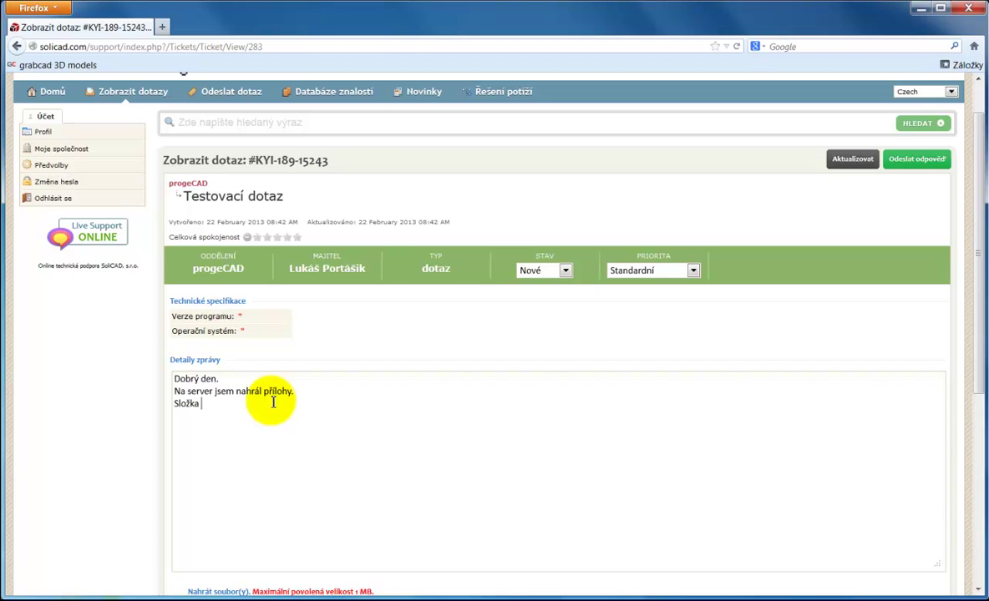
{"action": "right_click", "coordinate": [213, 407]}
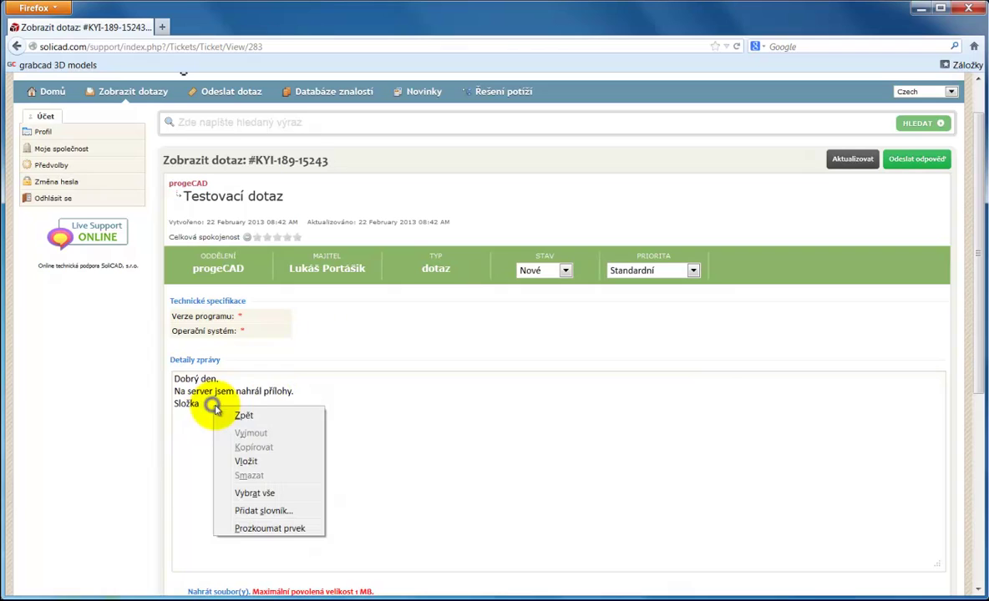
{"action": "left_click", "coordinate": [262, 461]}
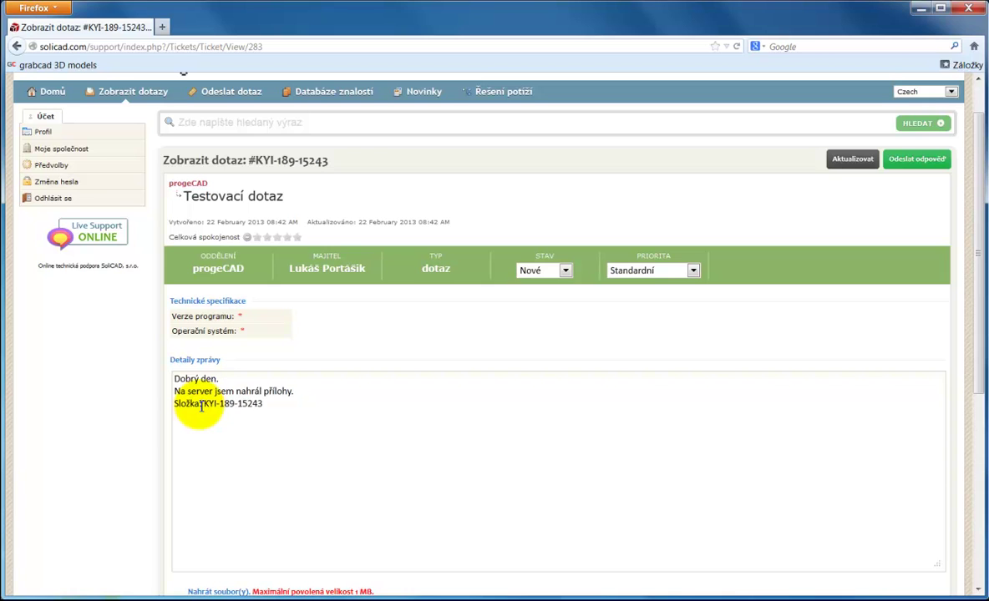
{"action": "left_click", "coordinate": [203, 405]}
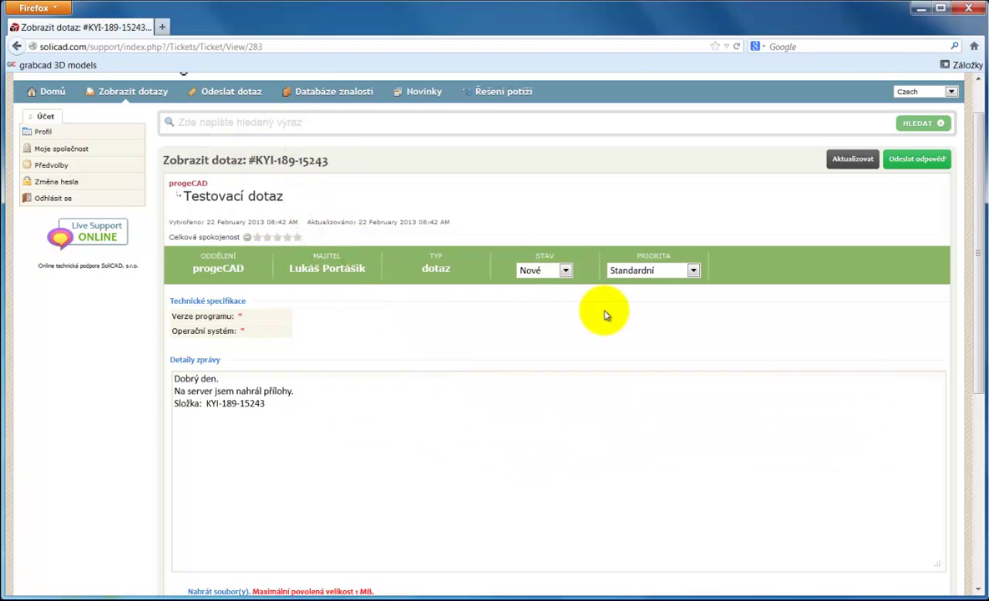
Step: Send the reply with Poslat and scroll down to see it posted
{"action": "scroll", "coordinate": [856, 165], "scroll_direction": "down", "scroll_amount": 7}
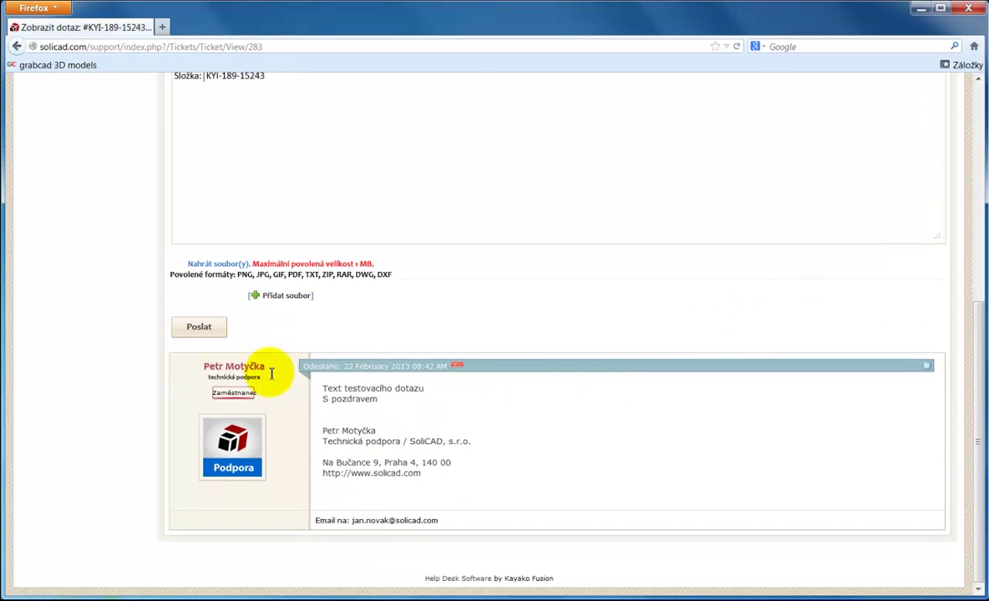
{"action": "left_click", "coordinate": [198, 329]}
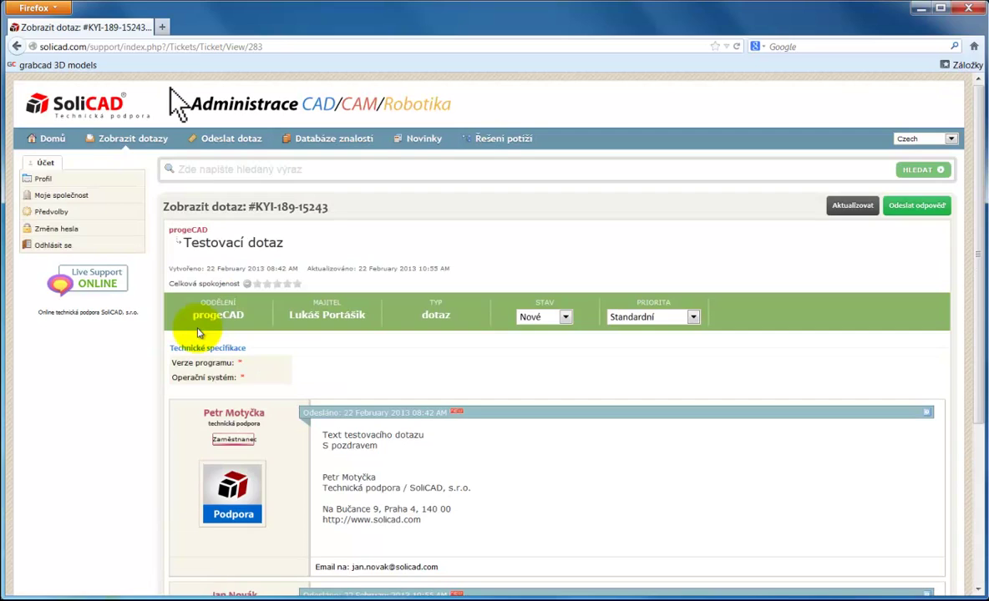
{"action": "scroll", "coordinate": [305, 343], "scroll_direction": "down", "scroll_amount": 2}
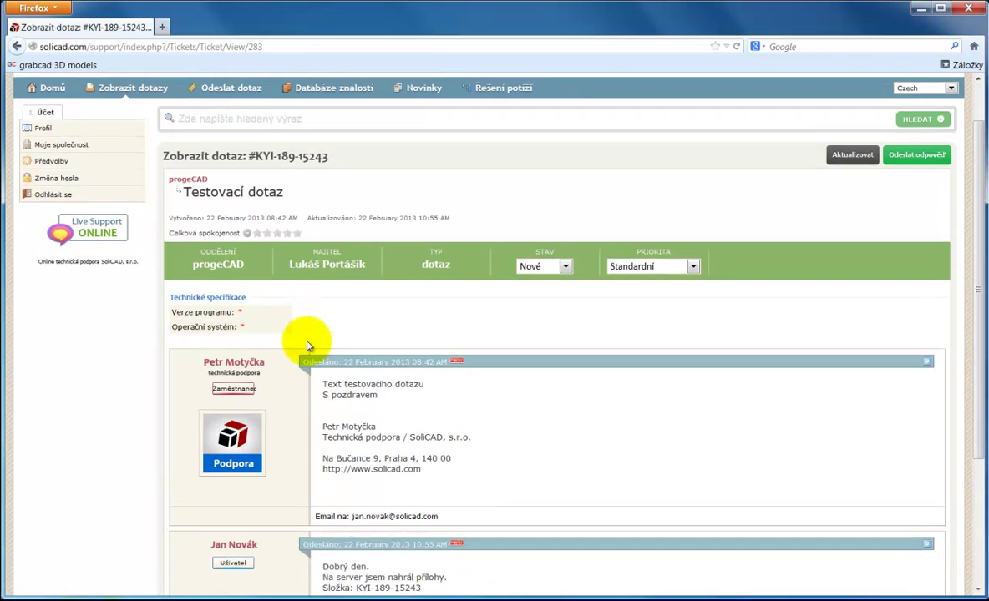
{"action": "scroll", "coordinate": [307, 344], "scroll_direction": "down", "scroll_amount": 3}
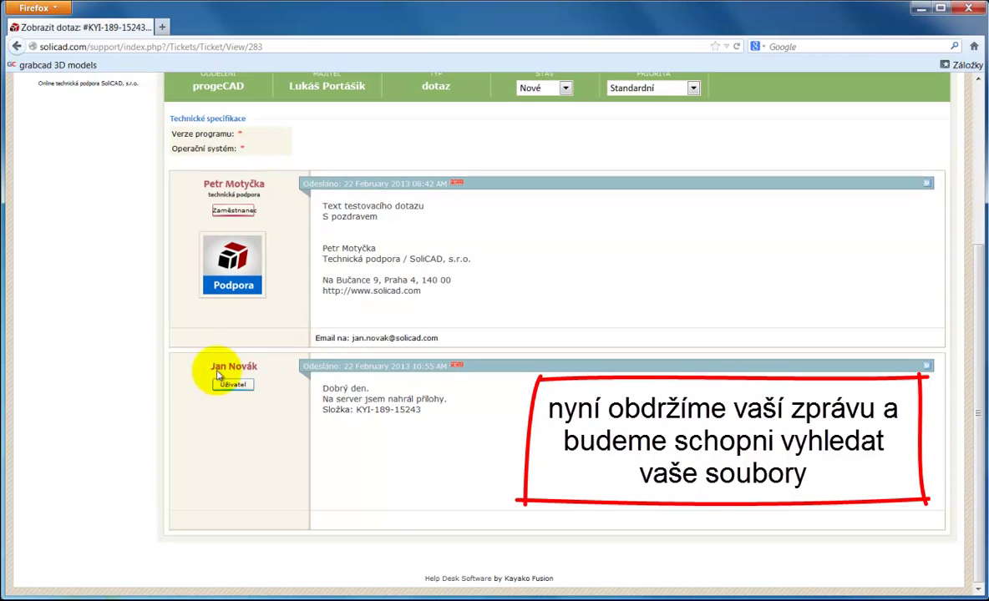